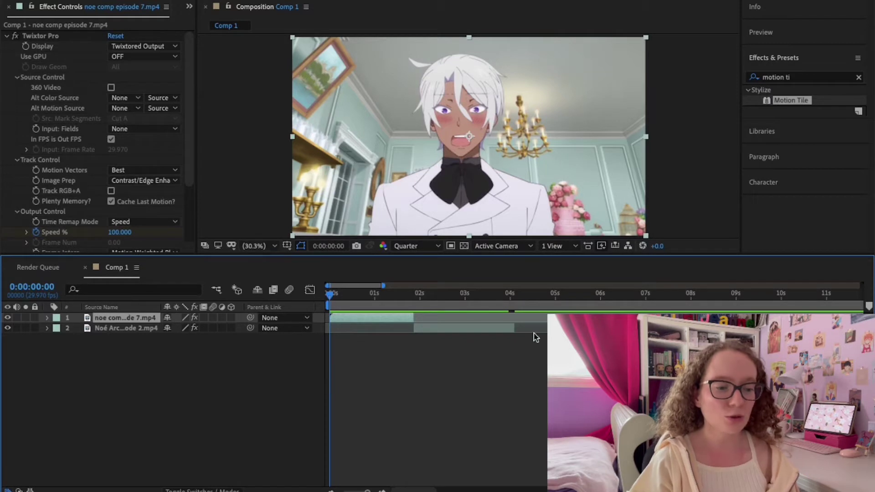
Scrub to a later frame to check the speed-ramped episode 7 clip
{"action": "left_click_drag", "start_coordinate": [330, 295], "coordinate": [448, 301]}
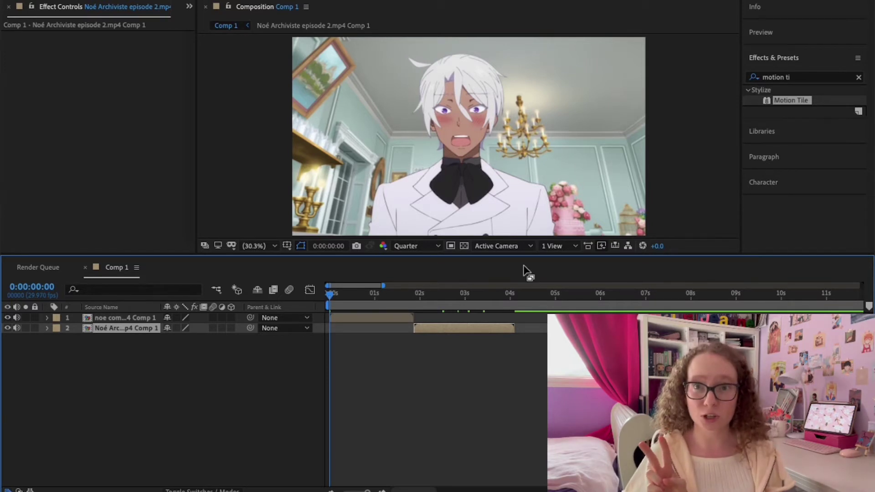
Inspect and collapse layer 1's Transform properties, then clear the old Motion Tile effects search
{"action": "left_click", "coordinate": [48, 318]}
{"action": "left_click", "coordinate": [57, 329]}
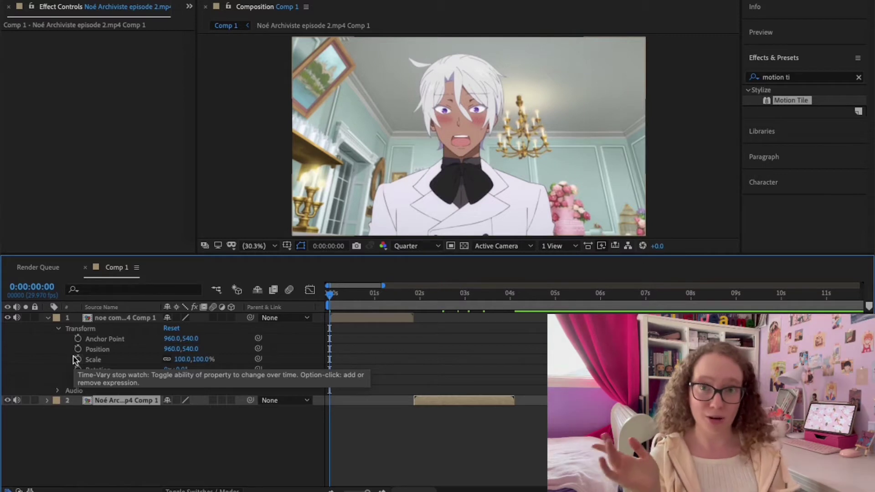
{"action": "left_click", "coordinate": [58, 333]}
{"action": "left_click", "coordinate": [57, 330]}
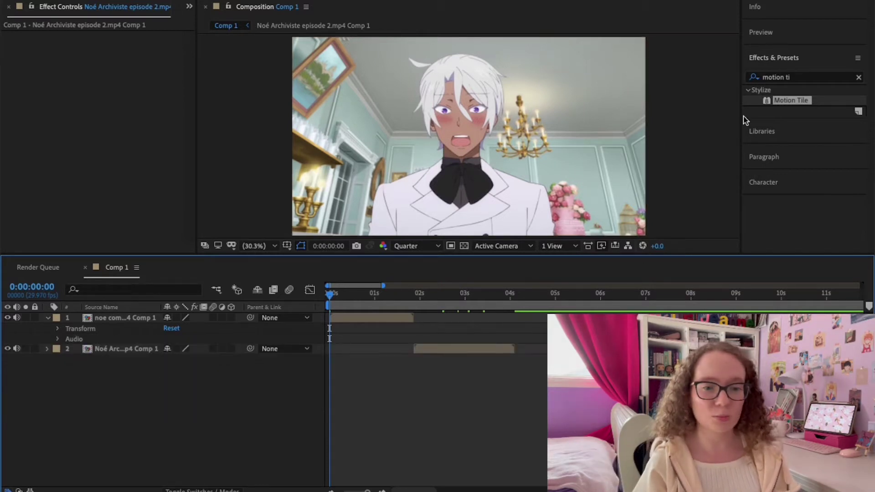
{"action": "left_click", "coordinate": [811, 78]}
{"action": "left_click", "coordinate": [859, 78]}
Apply S_BlurMoCurves (found via 'blurmo') to the episode 7 precomp and set a Z Dist keyframe
{"action": "type", "text": "blurmo"}
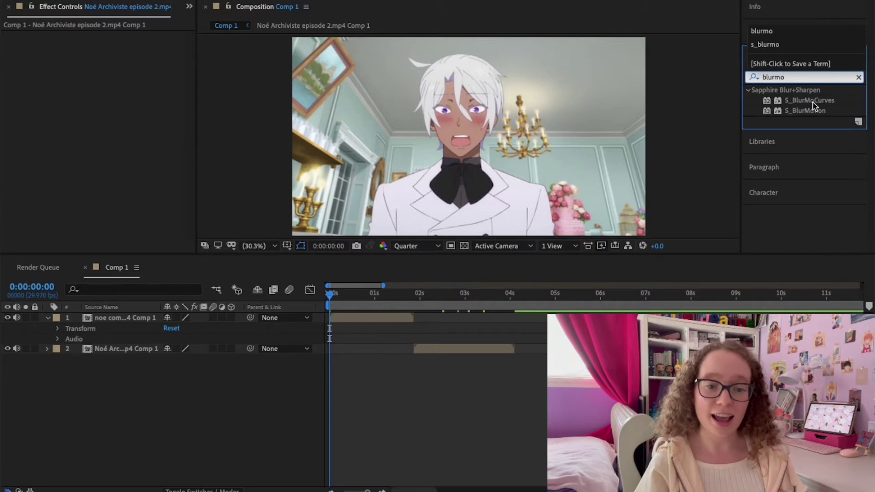
{"action": "left_click_drag", "start_coordinate": [814, 103], "coordinate": [378, 318]}
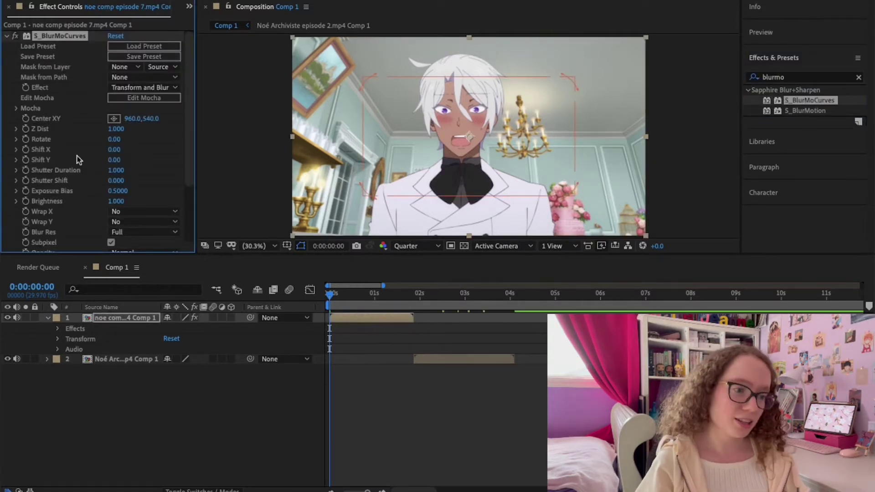
{"action": "scroll", "coordinate": [72, 143], "scroll_direction": "down", "scroll_amount": 2}
{"action": "scroll", "coordinate": [72, 143], "scroll_direction": "up", "scroll_amount": 2}
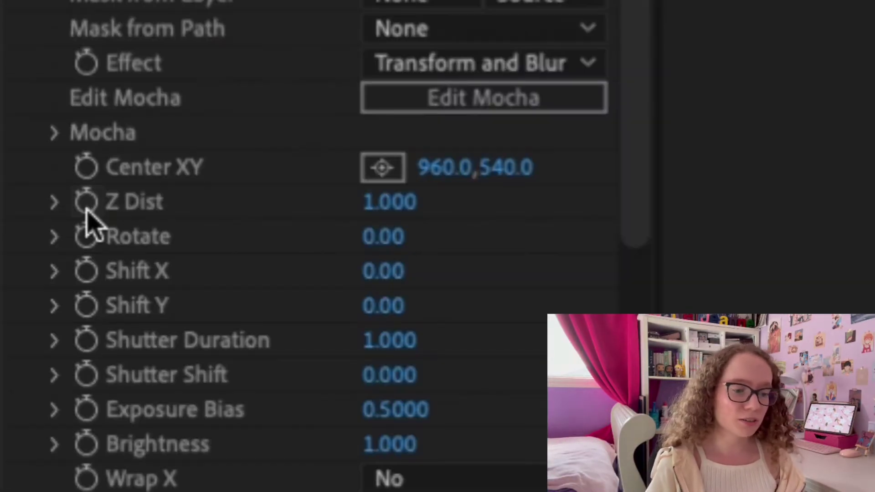
{"action": "left_click", "coordinate": [26, 130]}
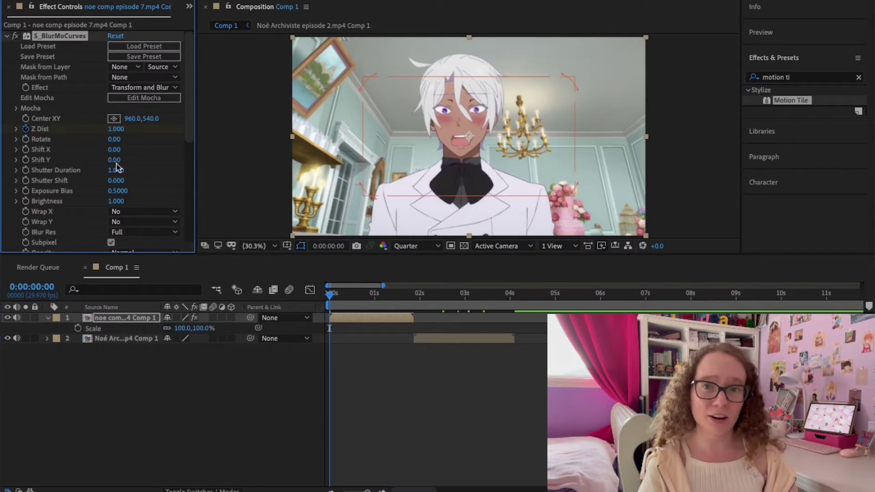
Move the 1.000 Z Dist keyframe to about 1.3s and key 0.290 at the first clip's end
{"action": "key", "text": "u"}
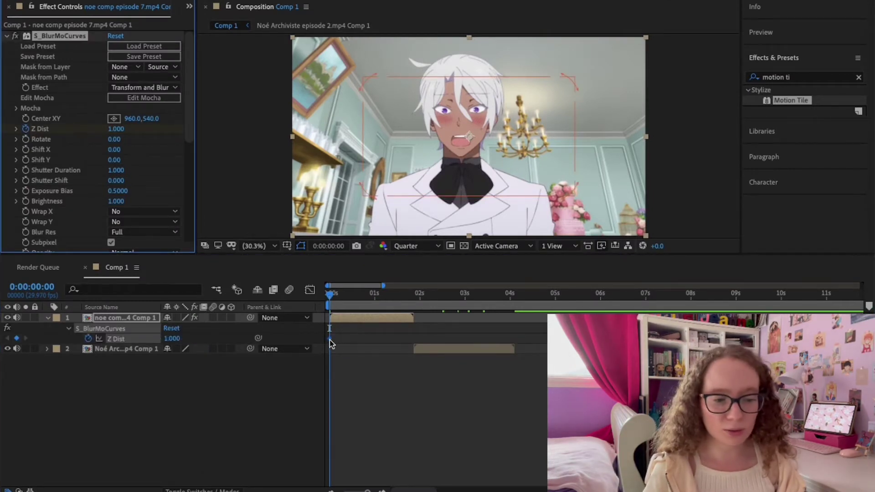
{"action": "left_click_drag", "start_coordinate": [330, 340], "coordinate": [389, 339]}
{"action": "key", "text": "o"}
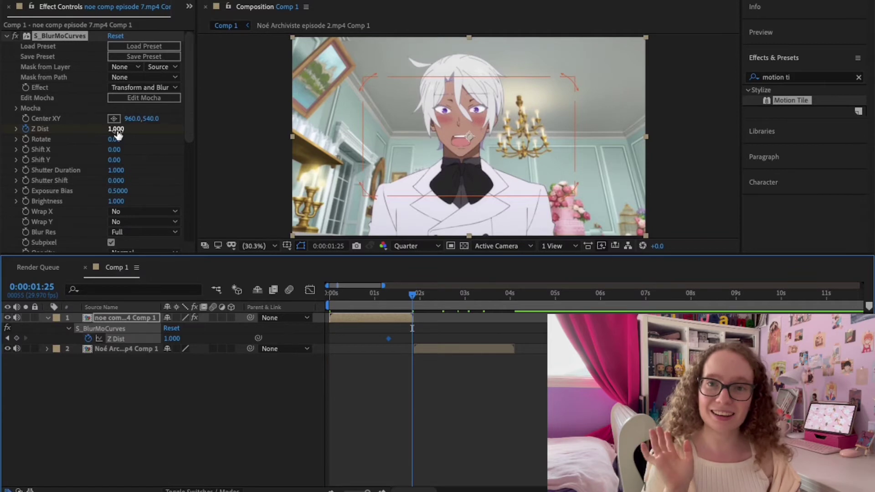
{"action": "left_click_drag", "start_coordinate": [117, 130], "coordinate": [75, 136]}
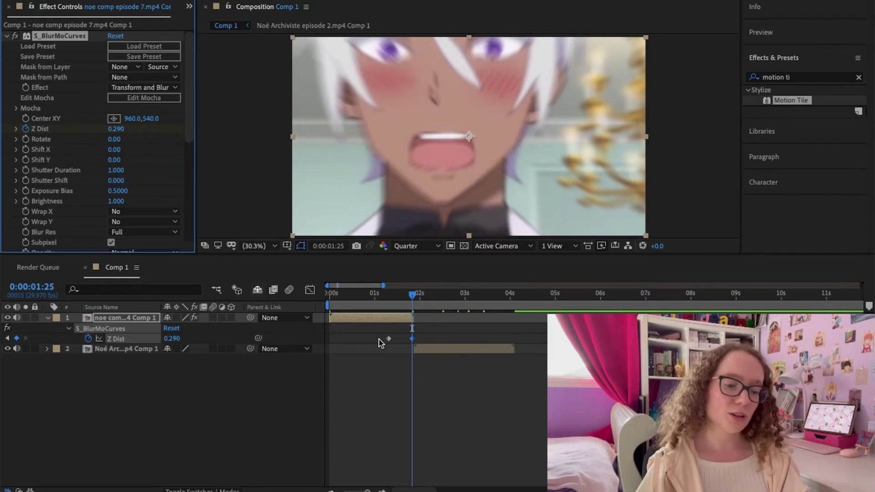
Apply Easy Ease to both Z Dist keyframes of the episode 7 precomp
{"action": "left_click", "coordinate": [388, 340], "text": "shift"}
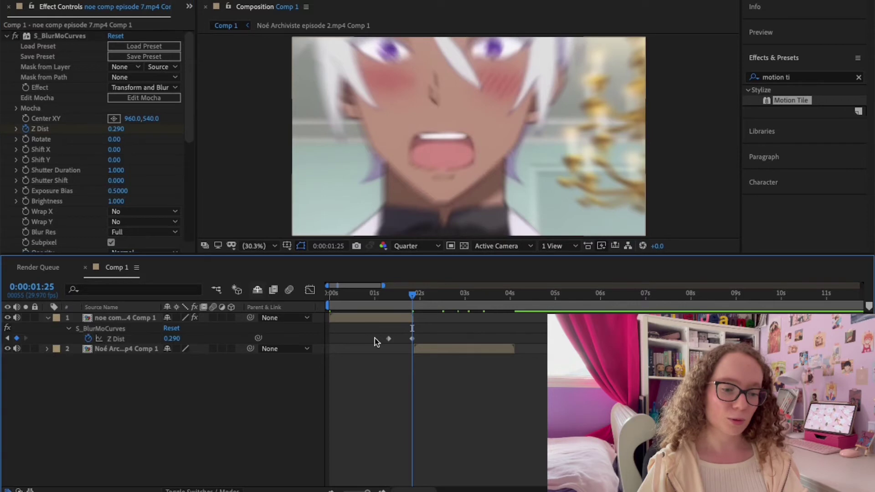
{"action": "right_click", "coordinate": [412, 340]}
{"action": "mouse_move", "coordinate": [456, 485]}
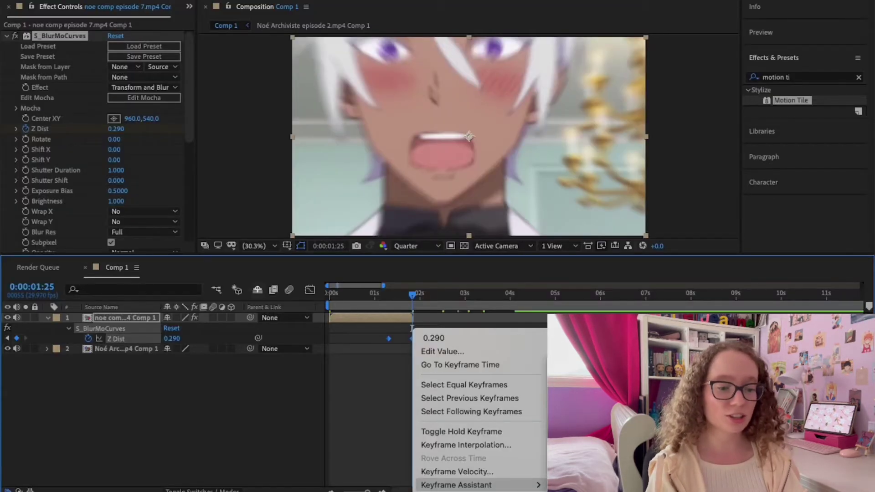
{"action": "left_click", "coordinate": [343, 326]}
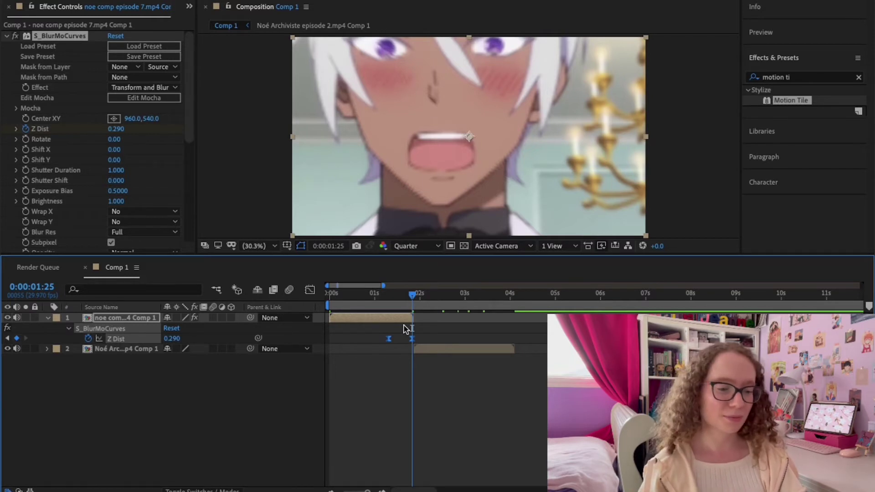
In the Graph Editor, bend layer 1's Z Dist curve to hold near 1.00, then plunge to 0.290
{"action": "left_click", "coordinate": [309, 291]}
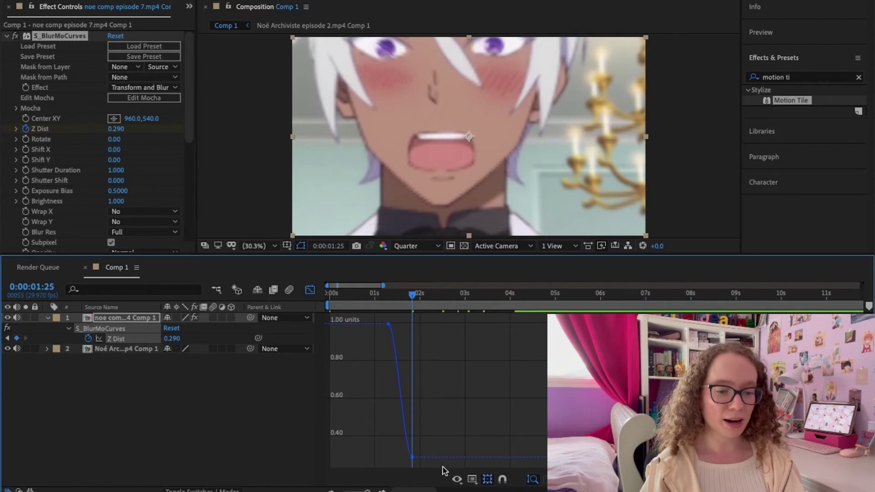
{"action": "left_click", "coordinate": [473, 482]}
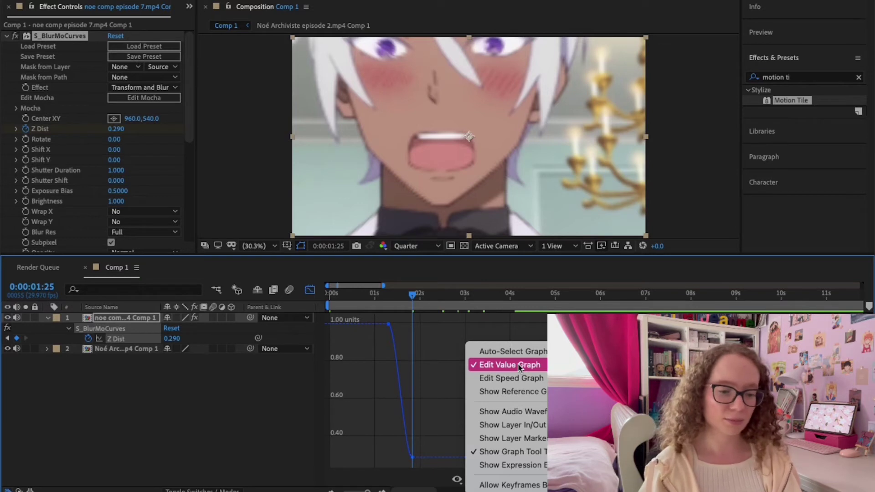
{"action": "left_click", "coordinate": [519, 365]}
{"action": "left_click_drag", "start_coordinate": [403, 456], "coordinate": [410, 408]}
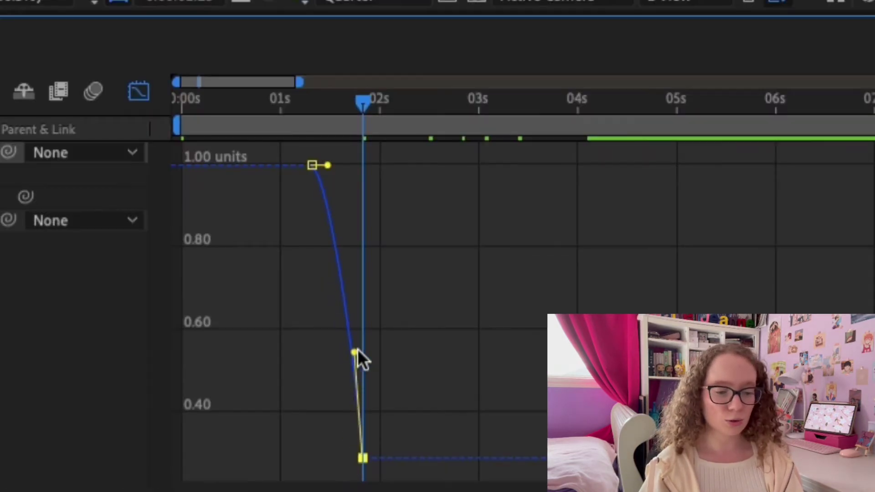
{"action": "left_click_drag", "start_coordinate": [357, 349], "coordinate": [436, 215]}
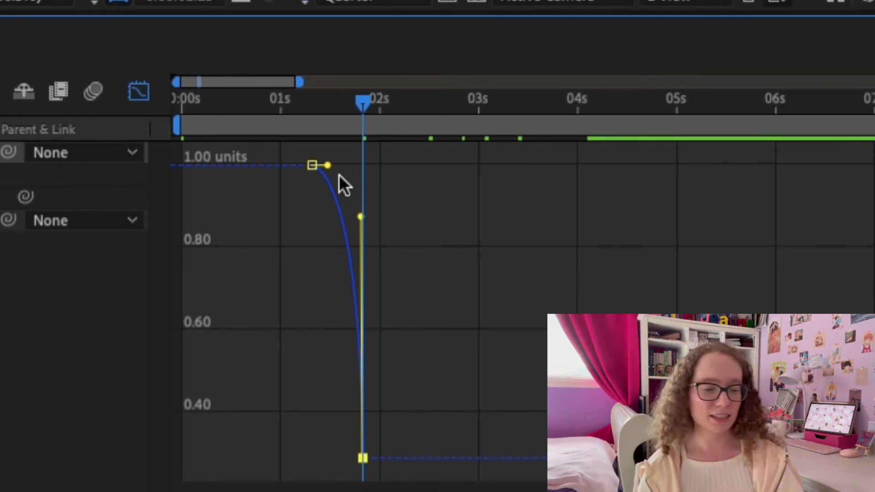
{"action": "left_click_drag", "start_coordinate": [328, 165], "coordinate": [351, 165]}
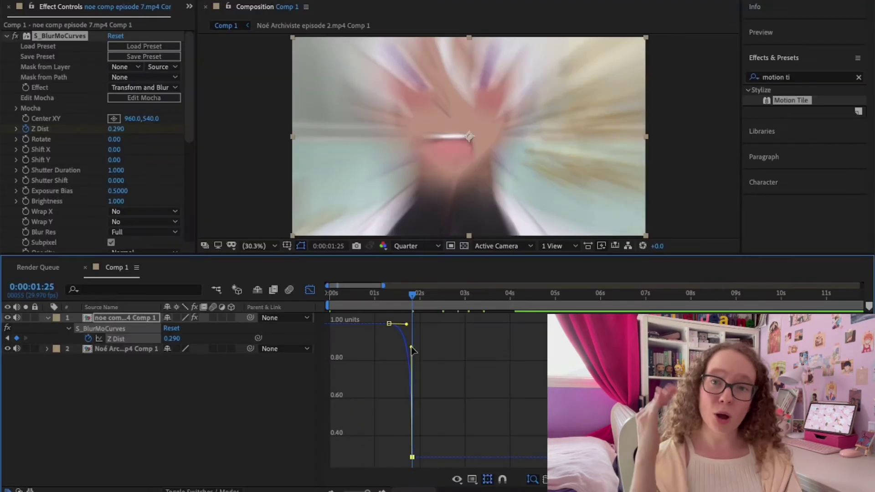
{"action": "left_click_drag", "start_coordinate": [360, 217], "coordinate": [363, 334]}
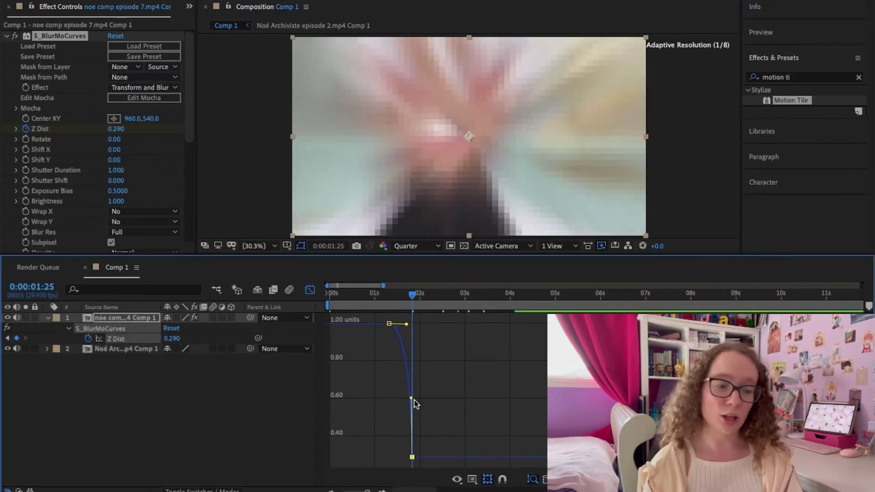
{"action": "left_click_drag", "start_coordinate": [413, 402], "coordinate": [418, 342]}
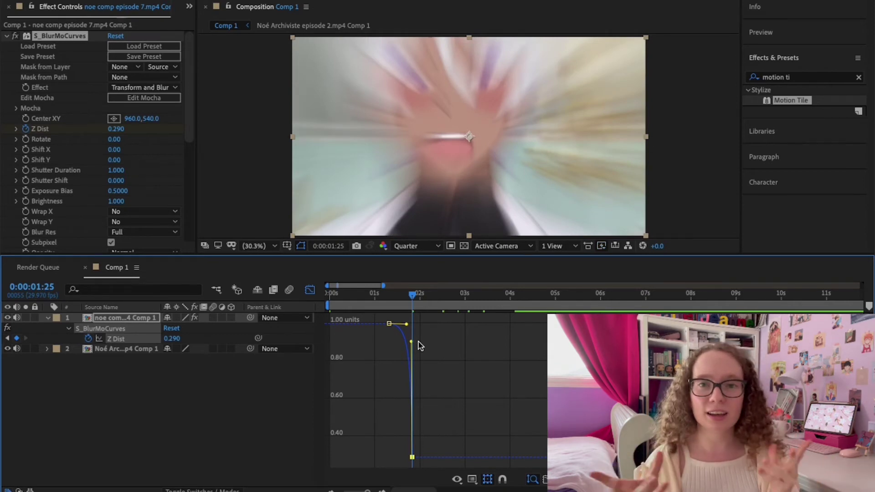
{"action": "left_click", "coordinate": [309, 290]}
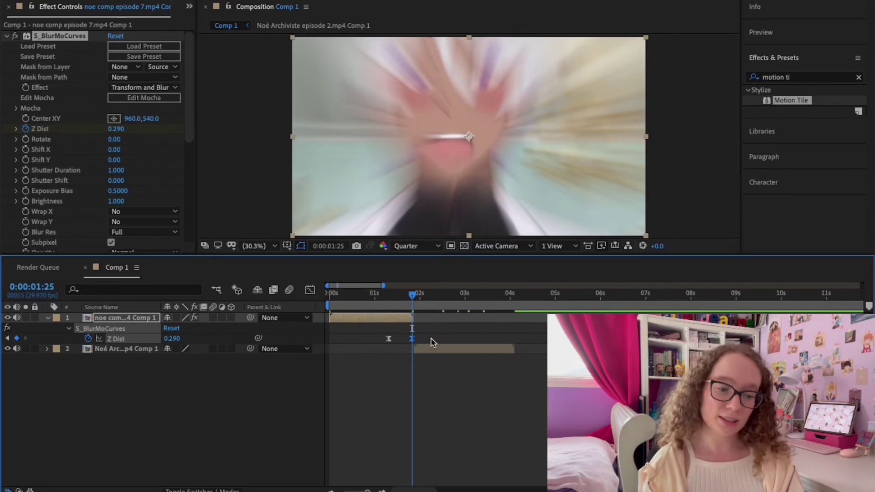
{"action": "left_click", "coordinate": [433, 354]}
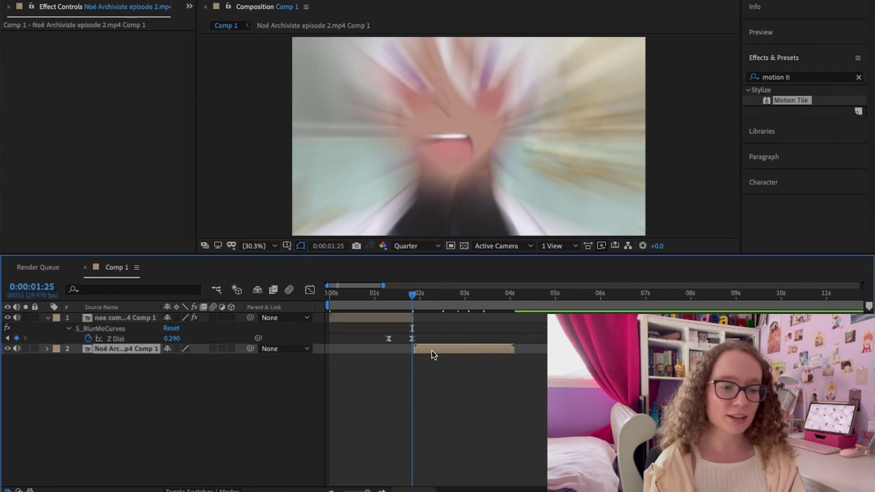
At 0:00:01:26, key Z Dist at 1.000 on the episode 2 precomp's S_BlurMoCurves
{"action": "key", "text": "Page_Down"}
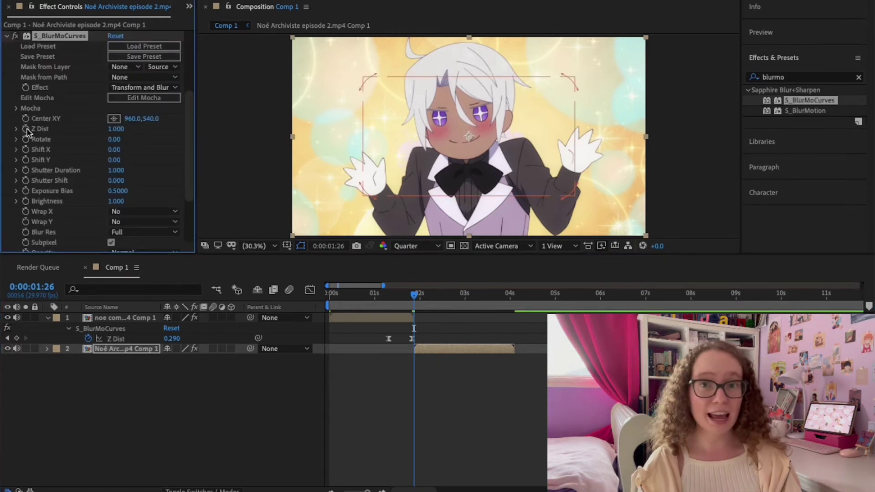
{"action": "scroll", "coordinate": [87, 178], "scroll_direction": "down", "scroll_amount": 3}
{"action": "scroll", "coordinate": [136, 202], "scroll_direction": "up", "scroll_amount": 6}
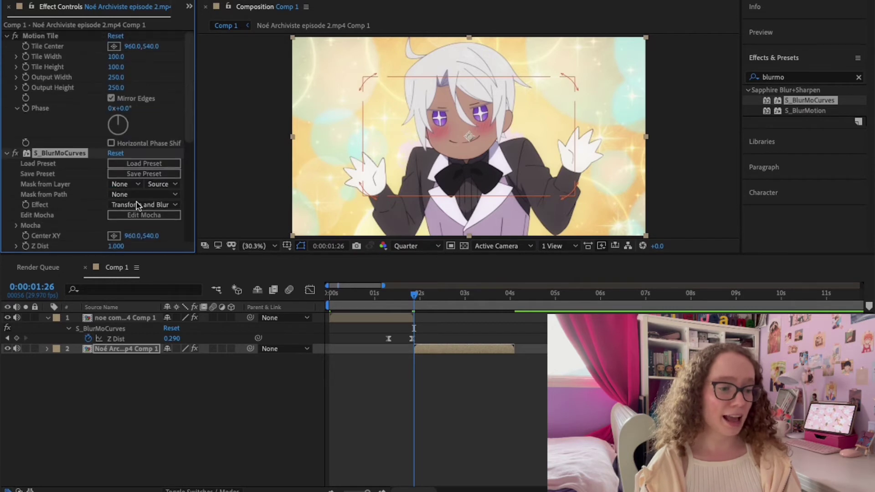
{"action": "scroll", "coordinate": [79, 200], "scroll_direction": "down", "scroll_amount": 5}
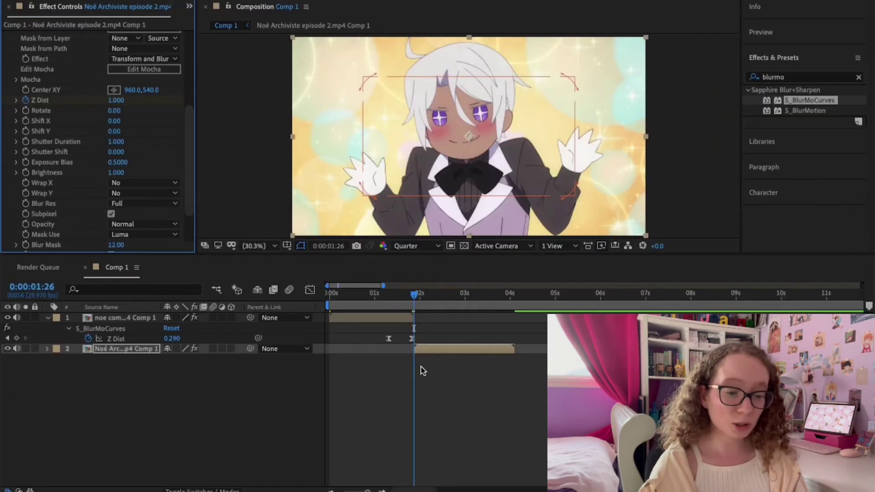
{"action": "key", "text": "u"}
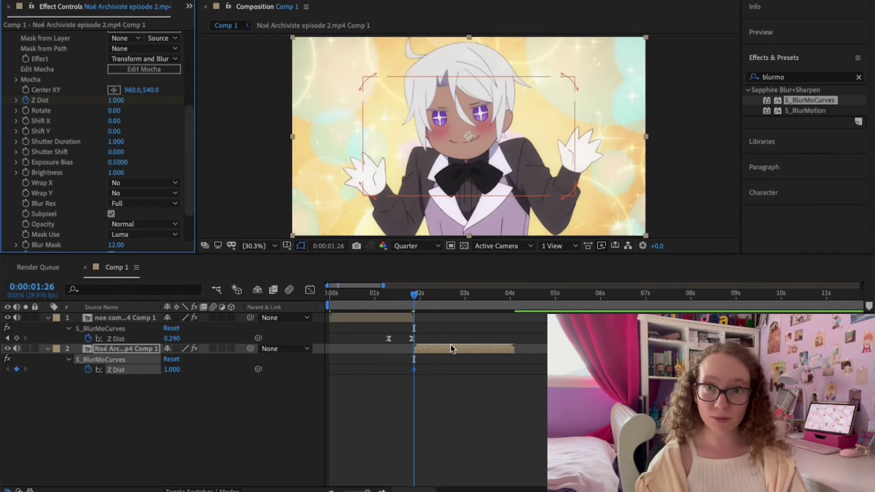
Set Z Dist to 1.600 with Reflect wrapping, then key Z Dist 1.000 at 0:00:02:25
{"action": "left_click", "coordinate": [116, 100]}
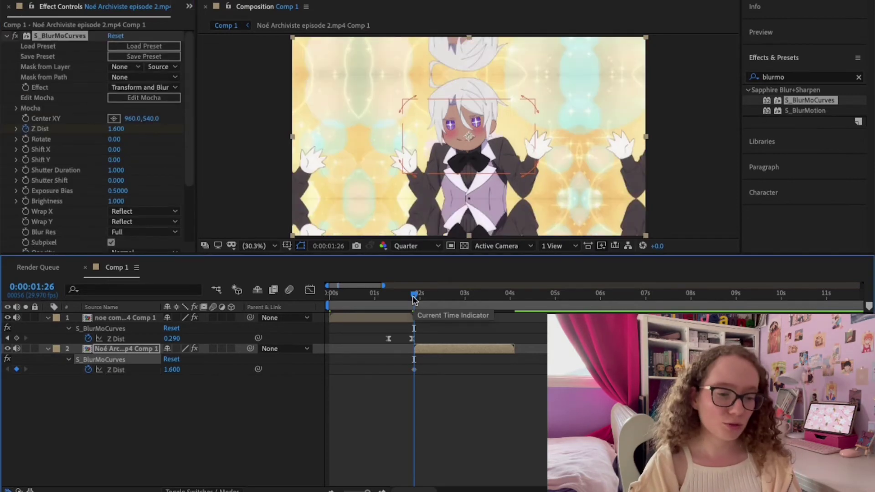
{"action": "left_click_drag", "start_coordinate": [414, 298], "coordinate": [458, 304]}
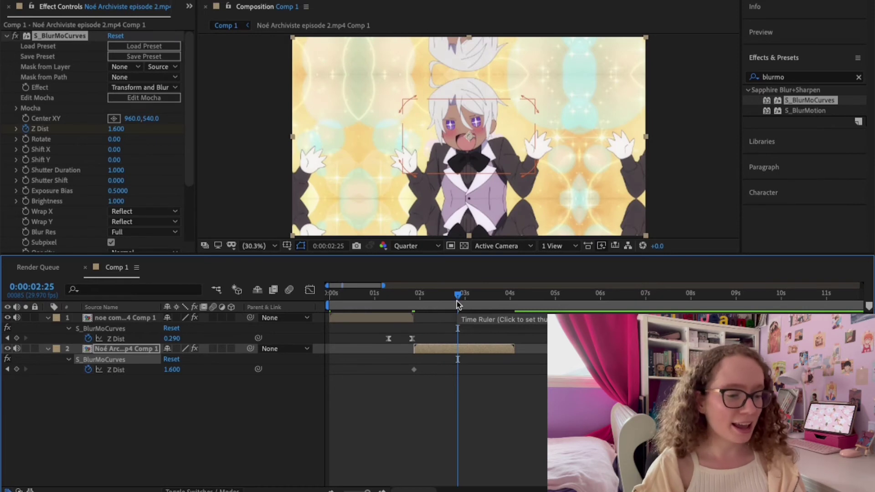
{"action": "left_click", "coordinate": [173, 370]}
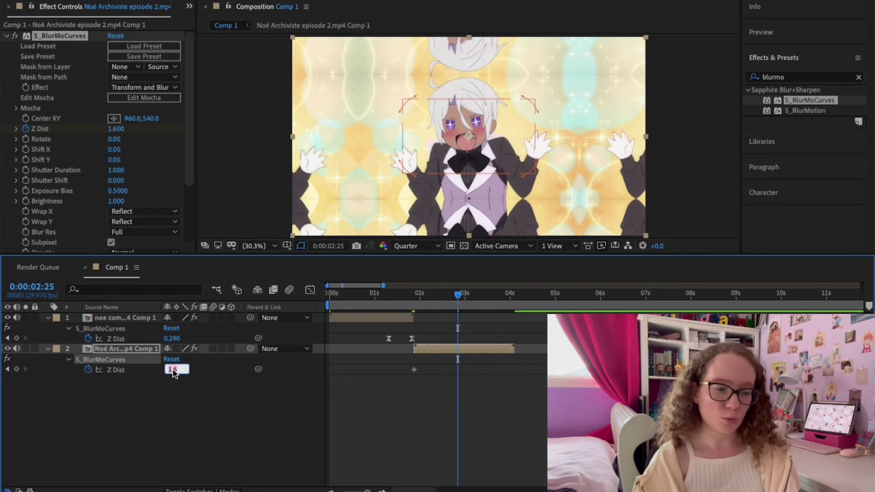
{"action": "type", "text": "1"}
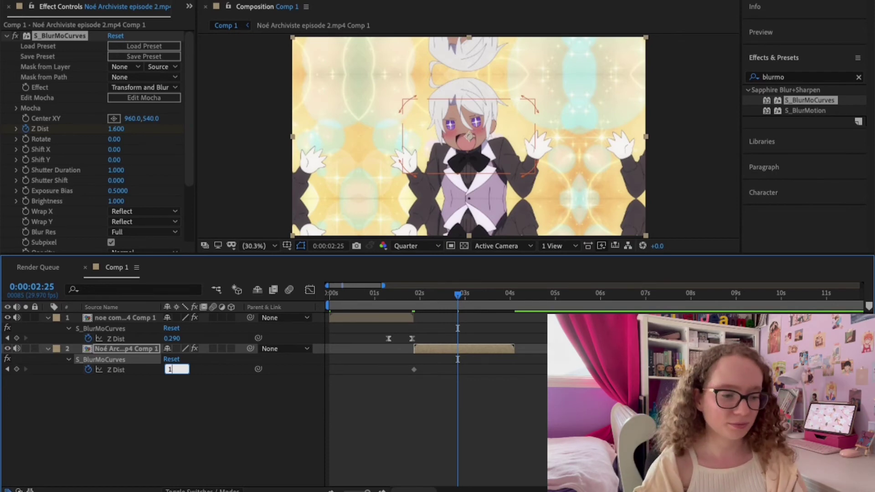
{"action": "key", "text": "Return"}
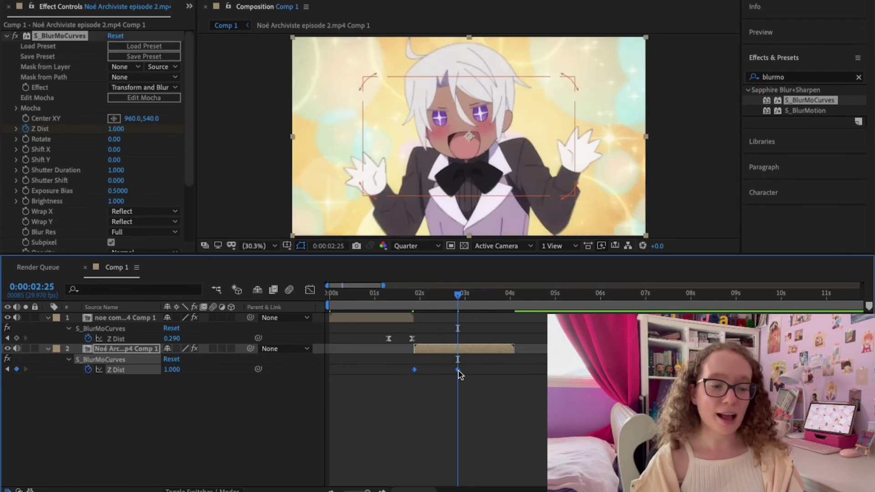
Apply Easy Ease to the second clip's Z Dist keyframes
{"action": "right_click", "coordinate": [458, 370]}
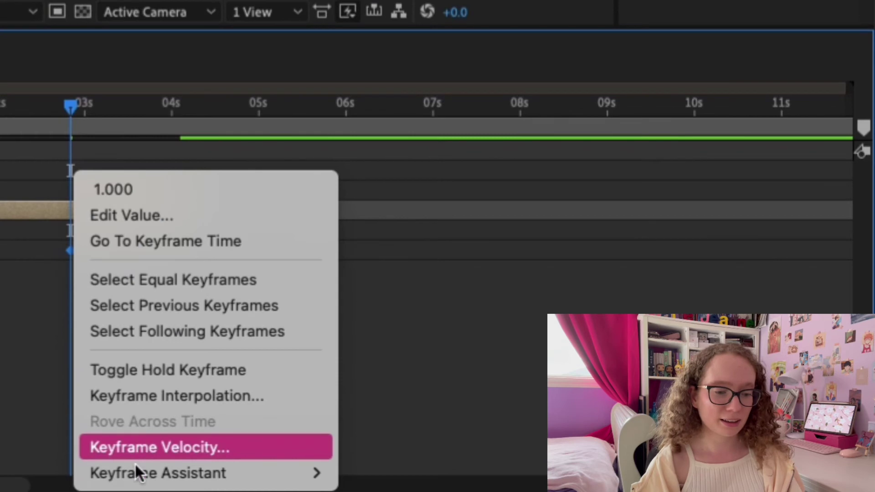
{"action": "mouse_move", "coordinate": [493, 489]}
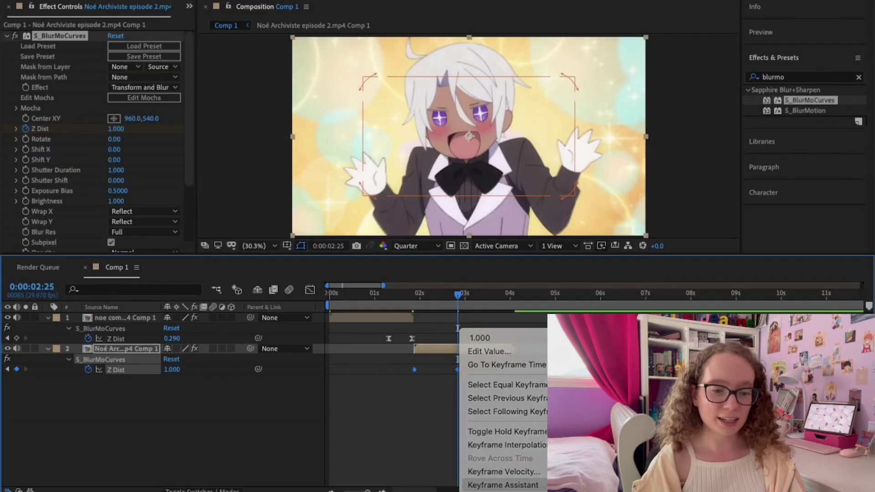
{"action": "left_click", "coordinate": [378, 321]}
Reshape episode 2's Z Dist curve to drop sharply from 1.60 and ease gently into 1.00
{"action": "left_click", "coordinate": [310, 290]}
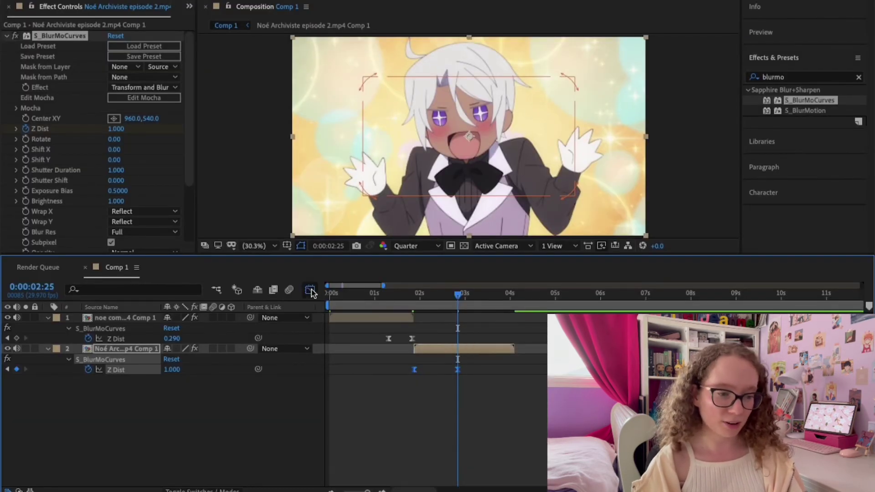
{"action": "left_click", "coordinate": [457, 457]}
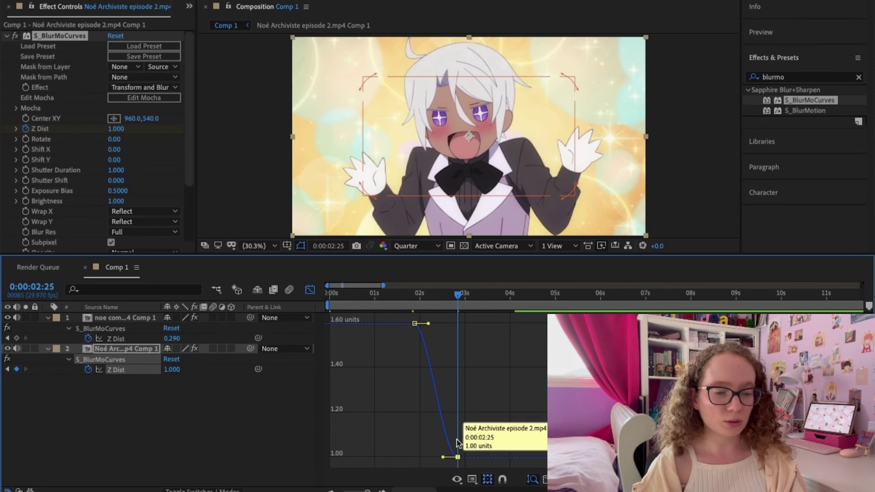
{"action": "left_click_drag", "start_coordinate": [429, 324], "coordinate": [409, 438]}
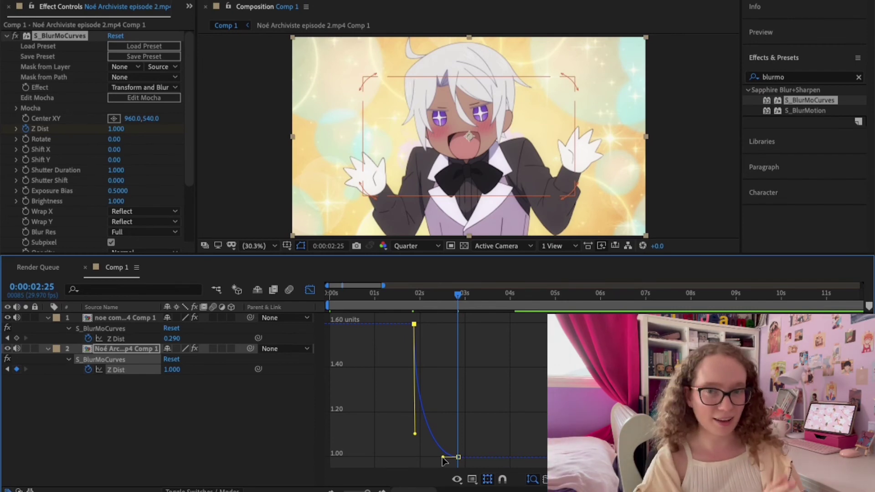
{"action": "left_click_drag", "start_coordinate": [443, 457], "coordinate": [422, 456]}
Rewind to 0:00 and preview the zoom-blur transition
{"action": "left_click", "coordinate": [310, 290]}
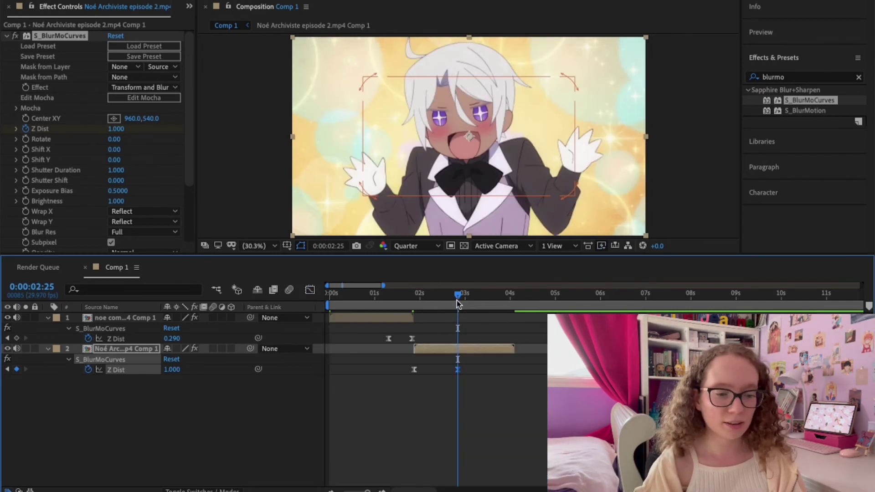
{"action": "left_click_drag", "start_coordinate": [458, 295], "coordinate": [300, 303]}
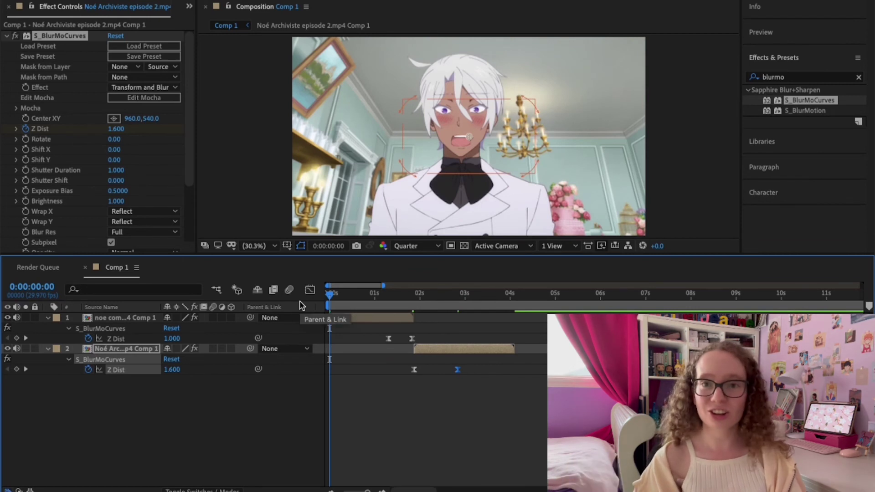
{"action": "key", "text": "space"}
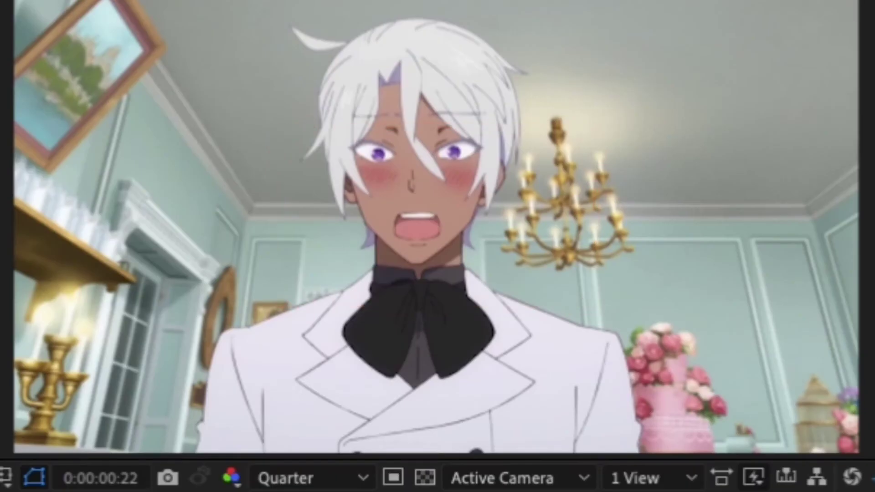